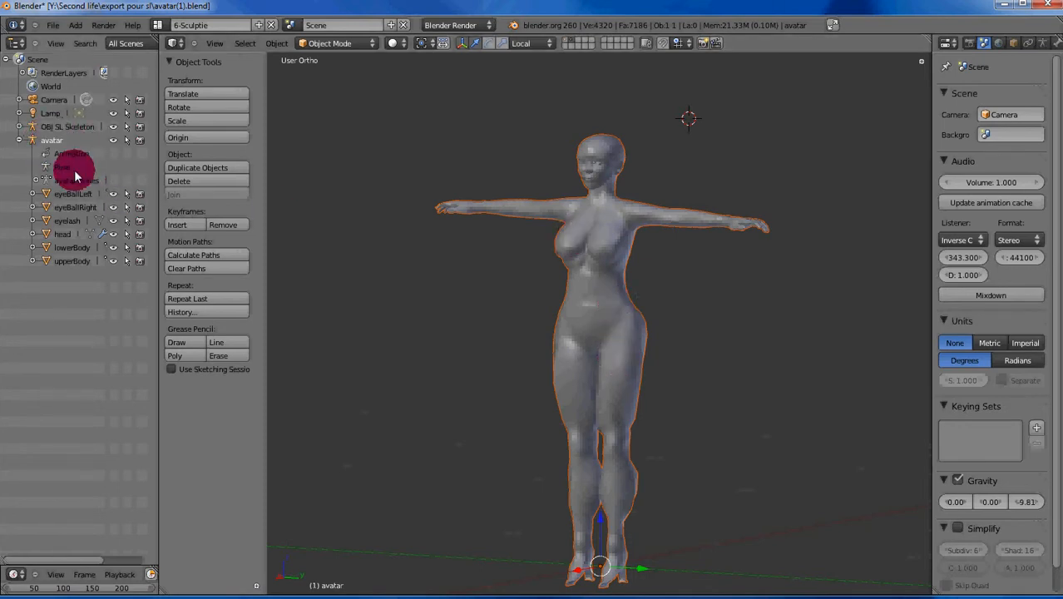
# - Expand the OBJ SL Skeleton hierarchy and rename the custom body mesh "bas du corps" to "fanny"
pyautogui.click(19, 140)
pyautogui.click(19, 126)
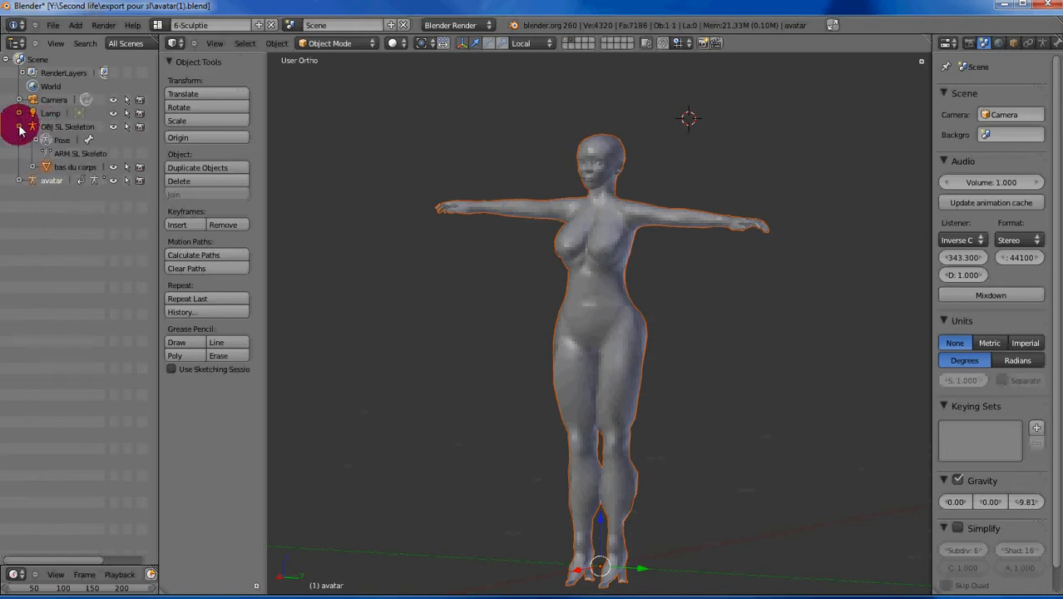
pyautogui.rightClick(611, 247)
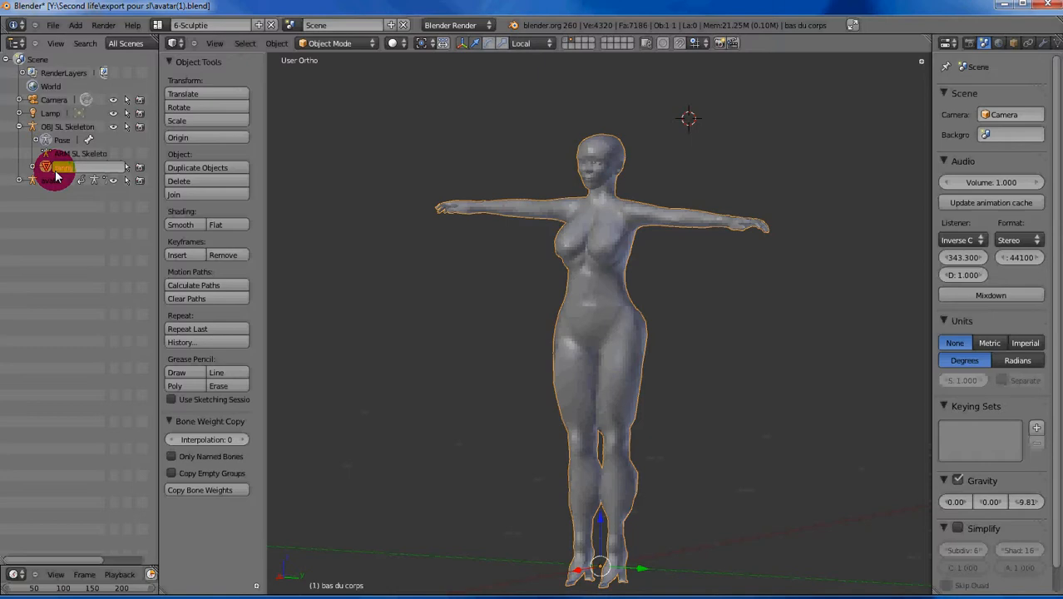
pyautogui.press('Return')
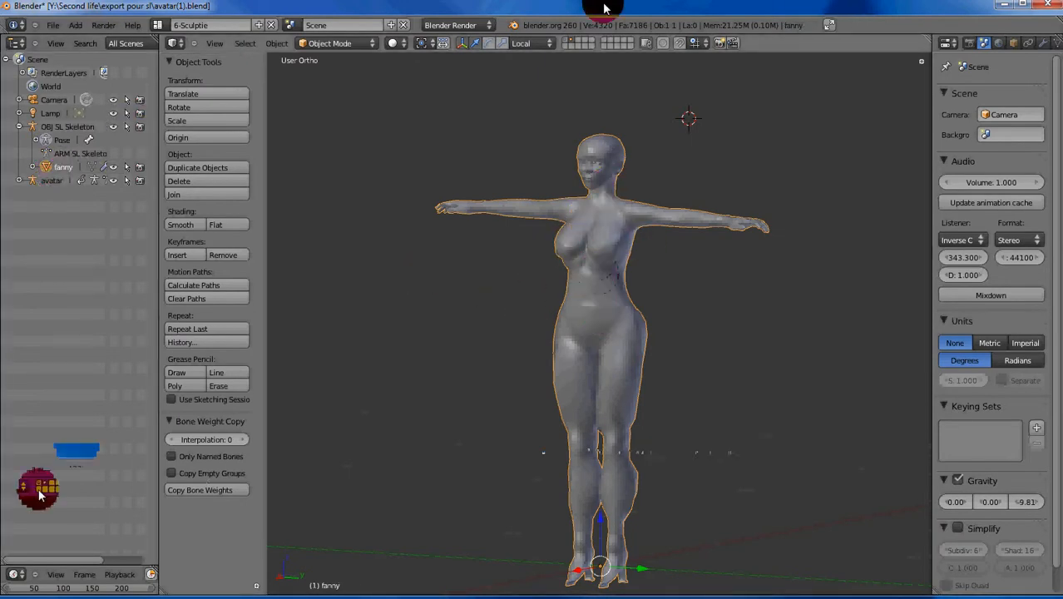
# - Show the layer with the default avatar and join its head, upperBody and lowerBody meshes, with lowerBody as the active object
pyautogui.click(565, 39)
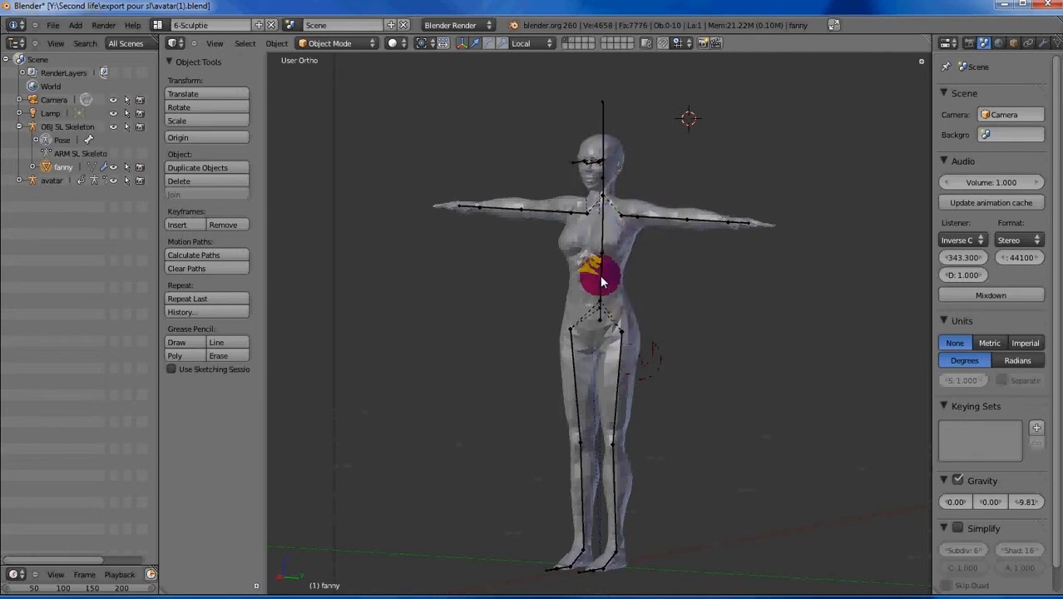
pyautogui.rightClick(622, 248)
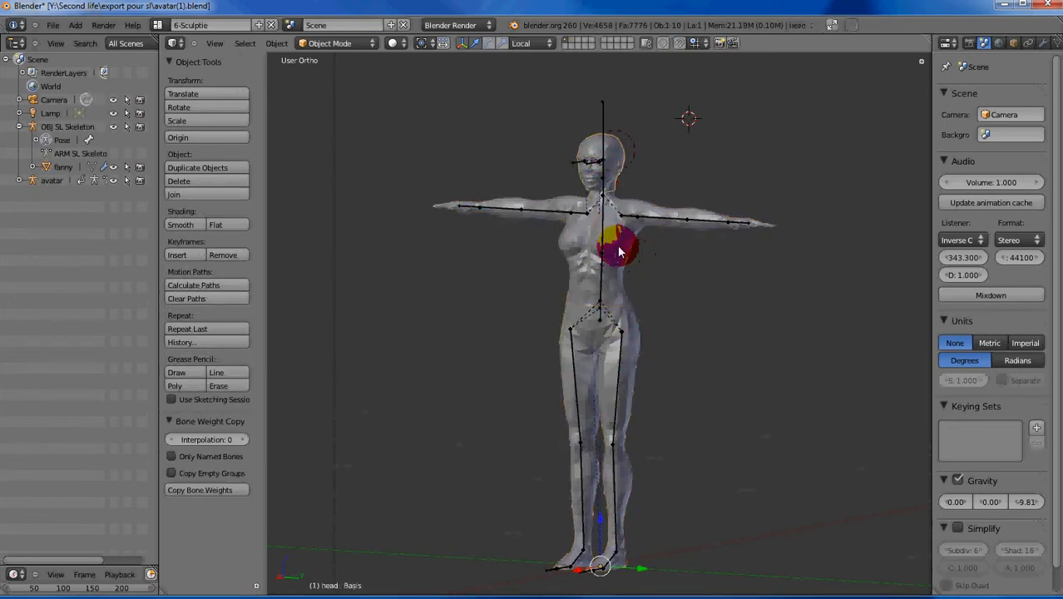
pyautogui.rightClick(616, 154)
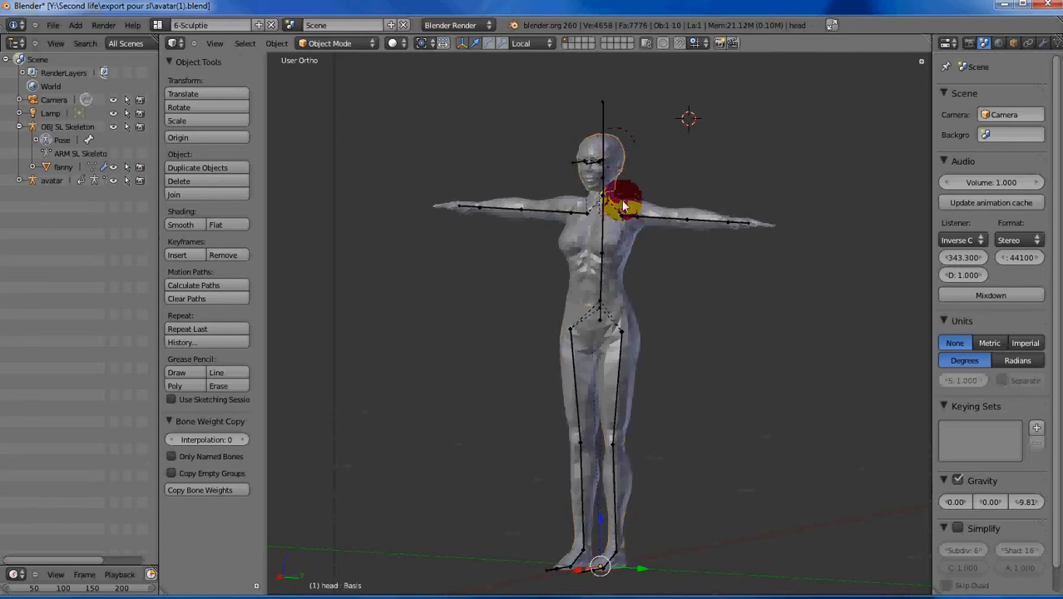
pyautogui.rightClick(625, 247)
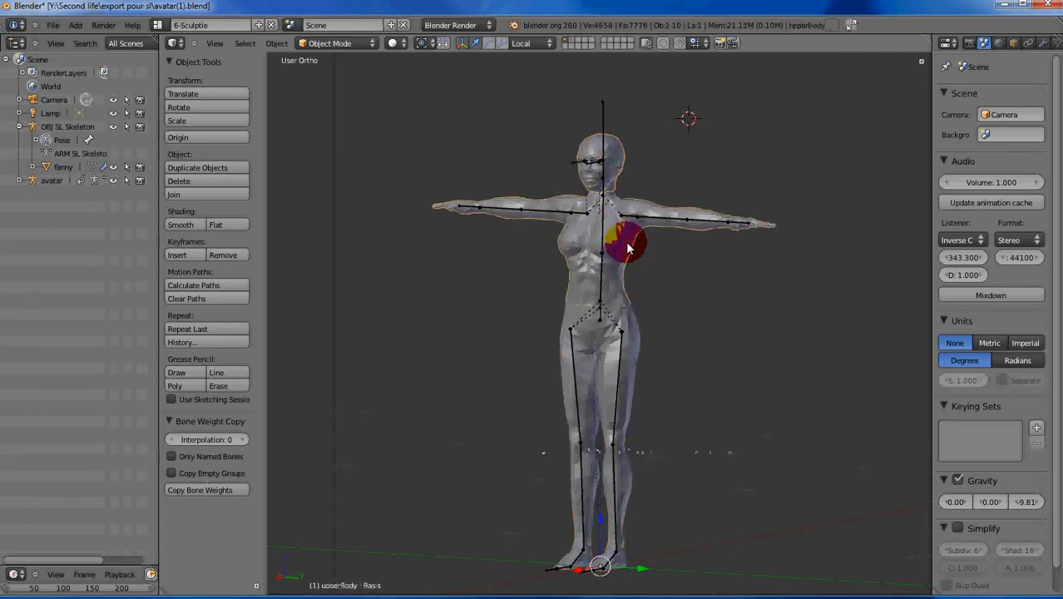
pyautogui.rightClick(632, 348)
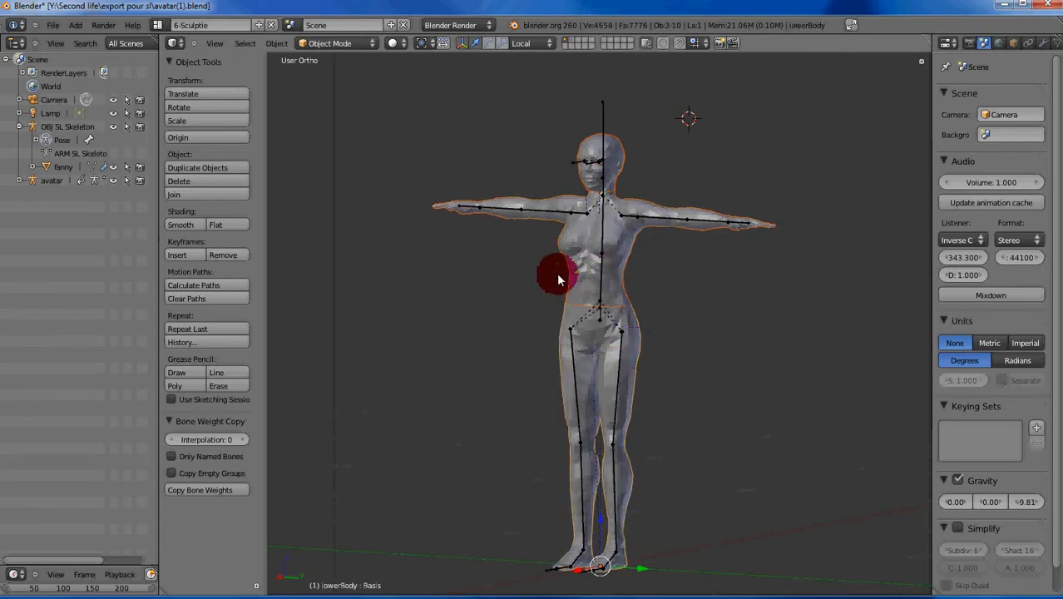
pyautogui.click(277, 43)
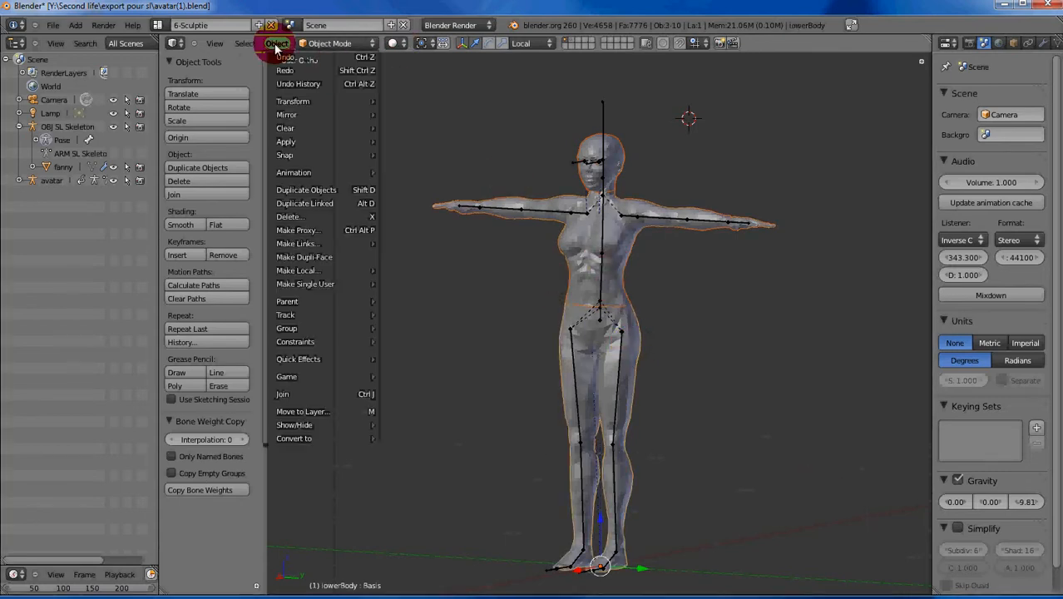
pyautogui.click(327, 398)
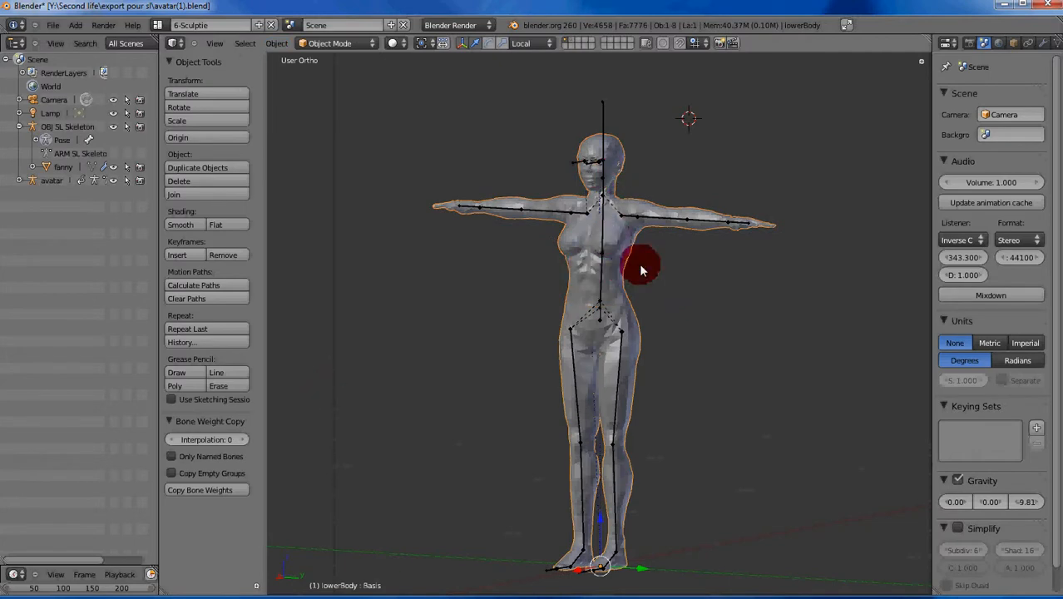
# - Widen the properties area and expand the Vertex Groups list in the joined lowerBody's mesh data
pyautogui.click(732, 295)
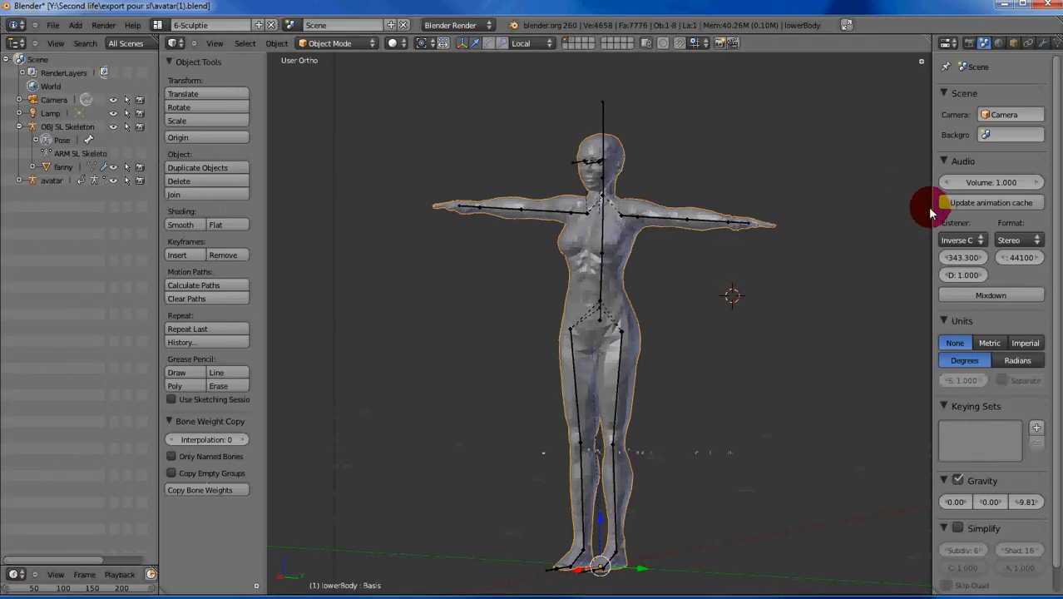
pyautogui.moveTo(931, 215); pyautogui.dragTo(822, 209)
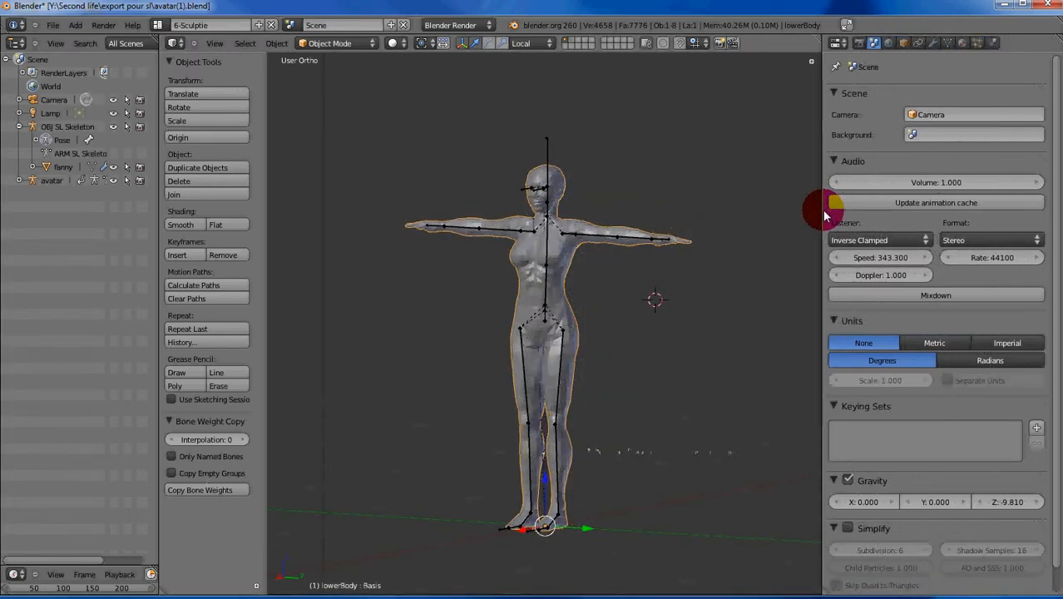
pyautogui.click(949, 45)
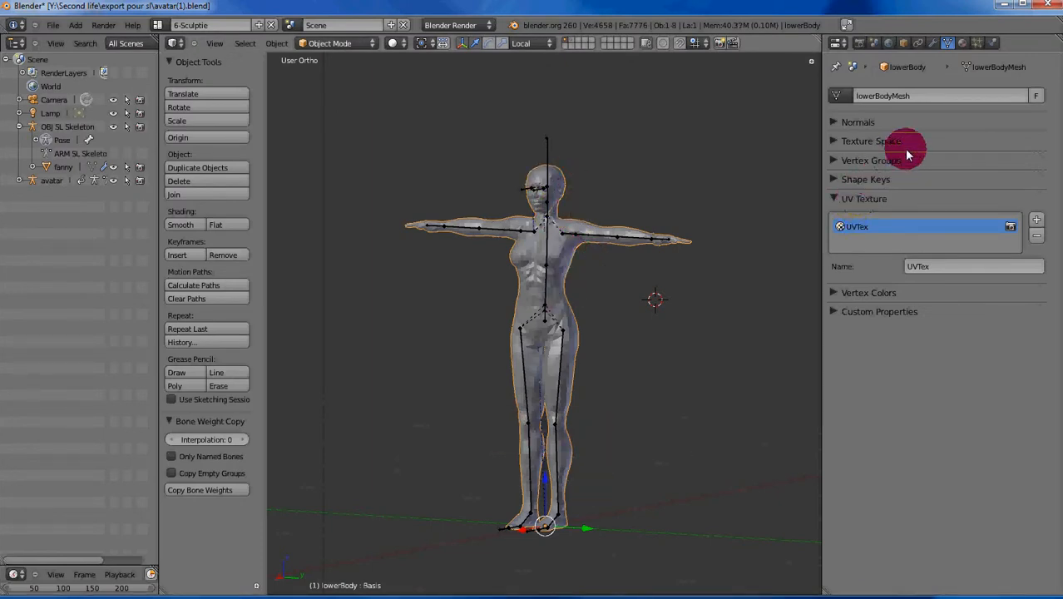
pyautogui.click(833, 160)
pyautogui.moveTo(1015, 195)
pyautogui.mouseDown()
pyautogui.moveTo(1013, 248)
pyautogui.moveTo(1011, 178)
pyautogui.mouseUp()
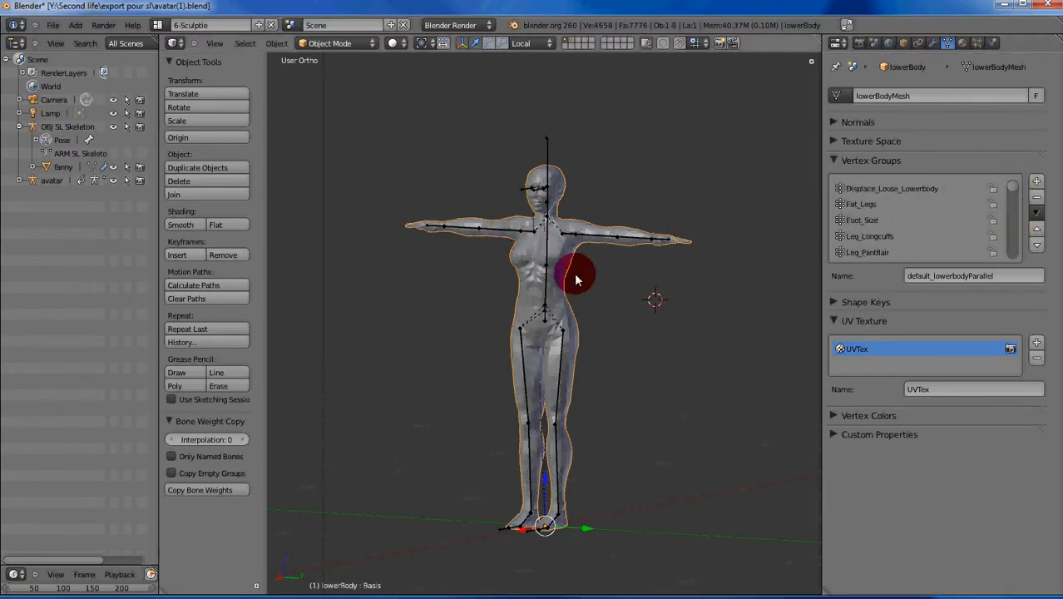
# - Enter Edit Mode on the joined body, clear the selection and select single vertices around the hip in vertex select mode
pyautogui.click(372, 46)
pyautogui.click(328, 60)
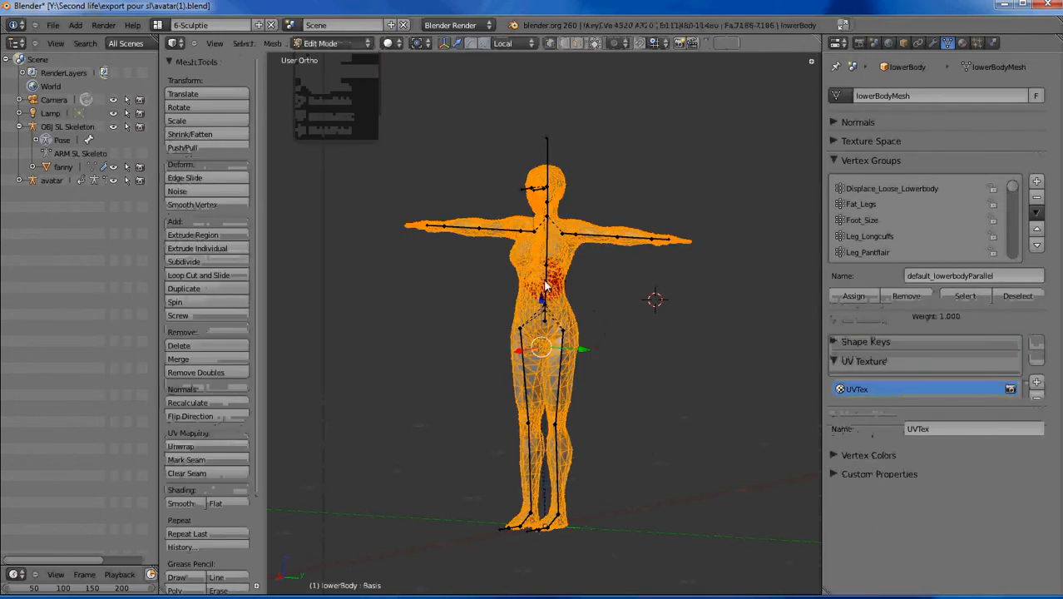
pyautogui.scroll(4, 583, 291)
pyautogui.scroll(3, 582, 225)
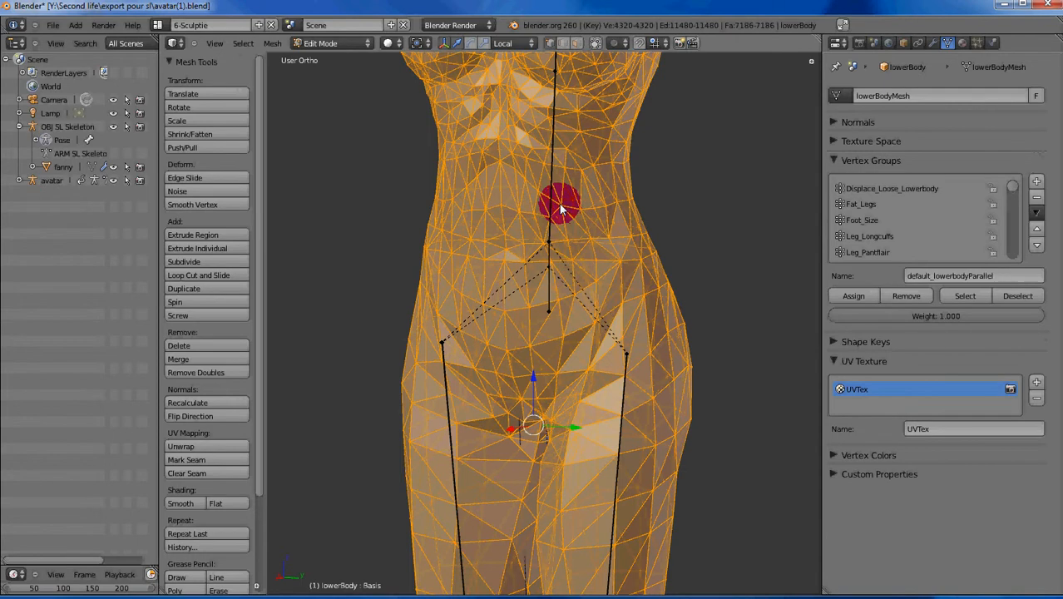
pyautogui.press('a')
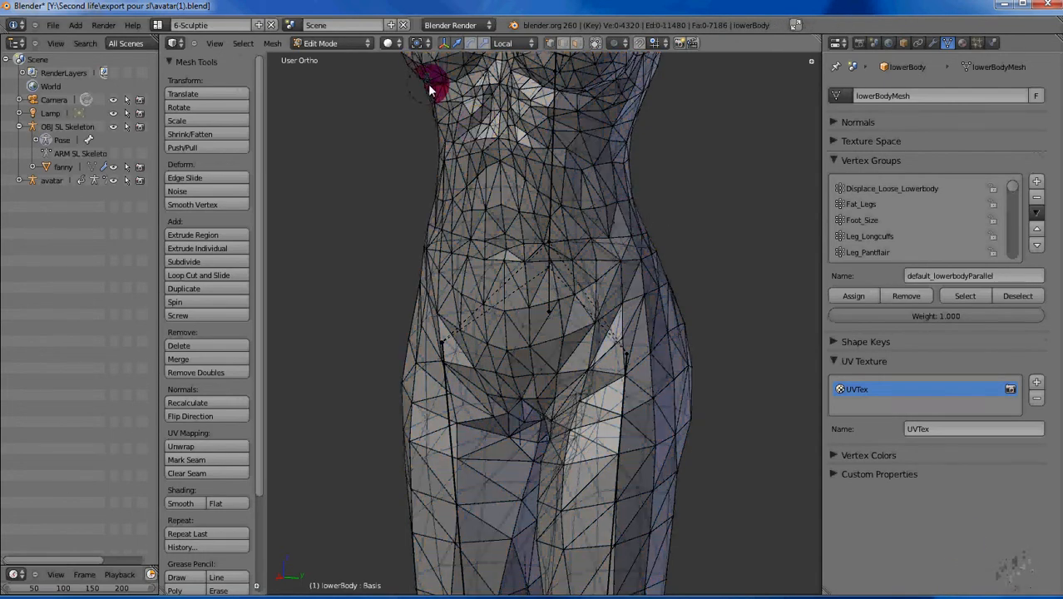
pyautogui.click(552, 45)
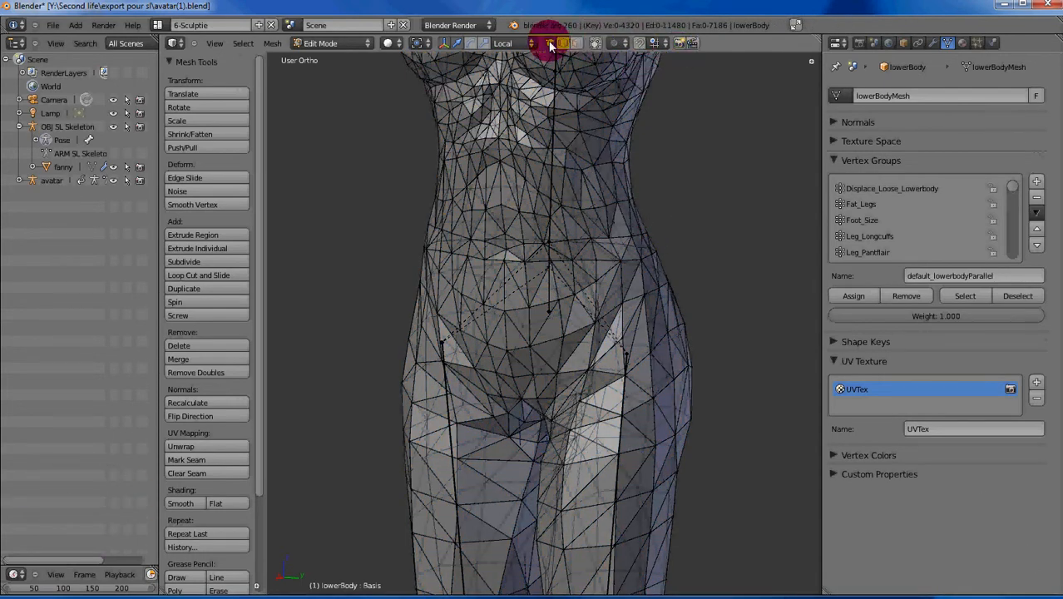
pyautogui.rightClick(608, 238)
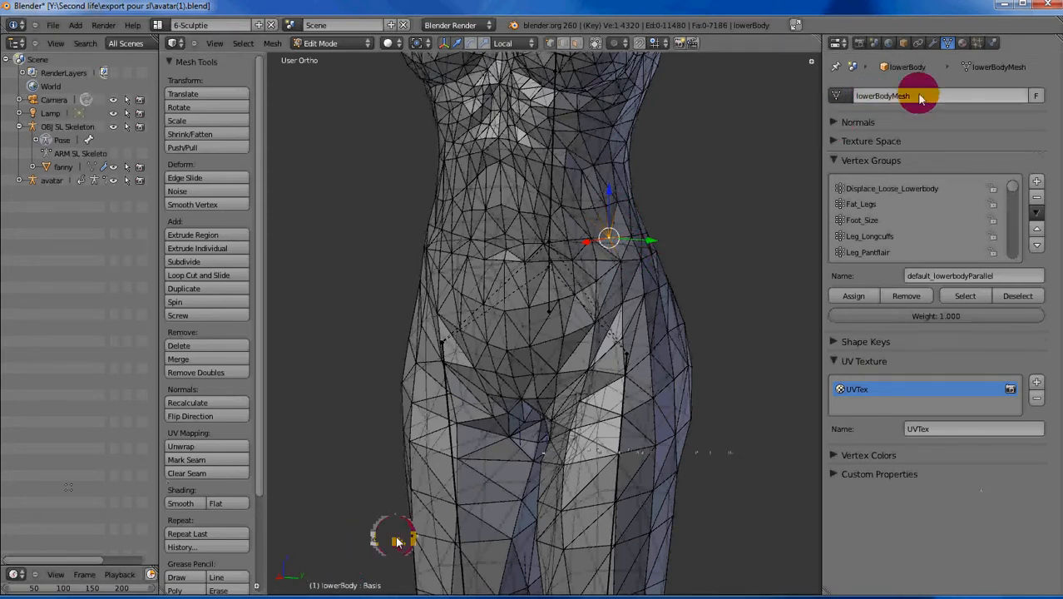
pyautogui.rightClick(623, 305)
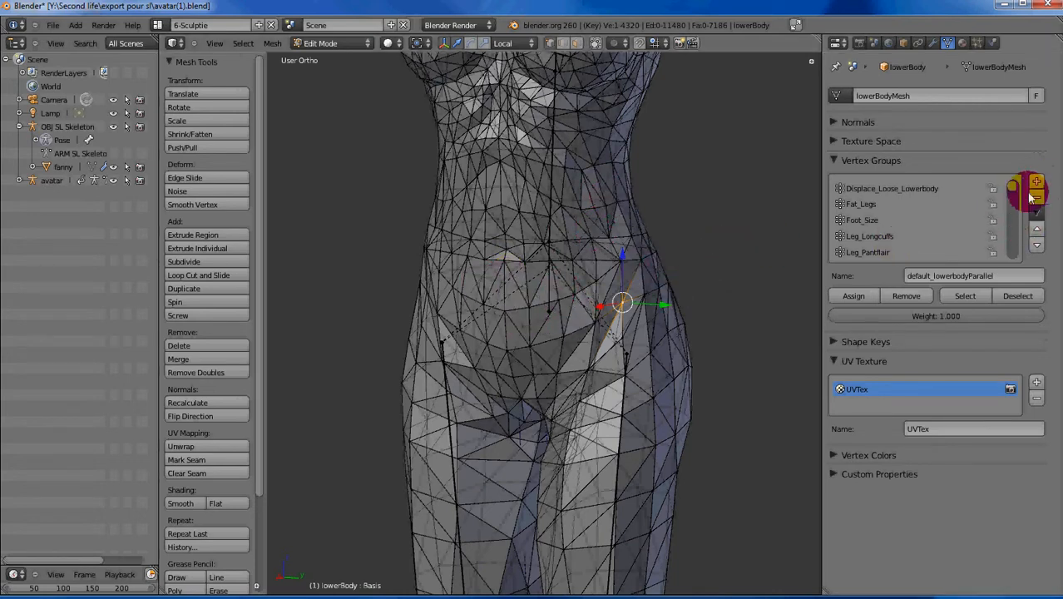
# - Examine the joined mesh's vertex groups for bone groups and body shape groups
pyautogui.moveTo(1014, 187)
pyautogui.mouseDown()
pyautogui.moveTo(1014, 264)
pyautogui.moveTo(1013, 207)
pyautogui.mouseUp()
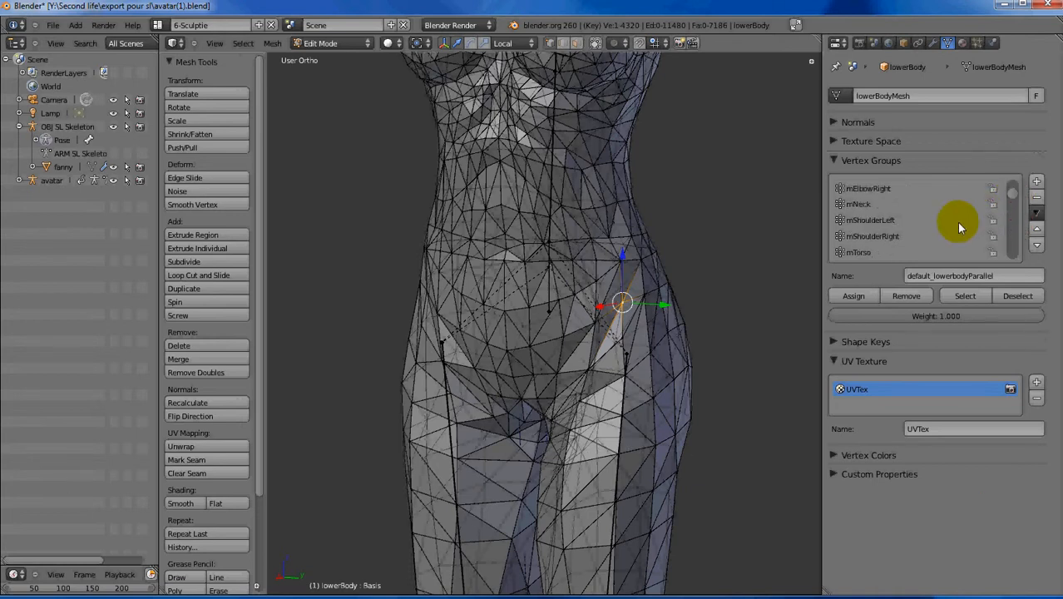
pyautogui.scroll(-1, 953, 224)
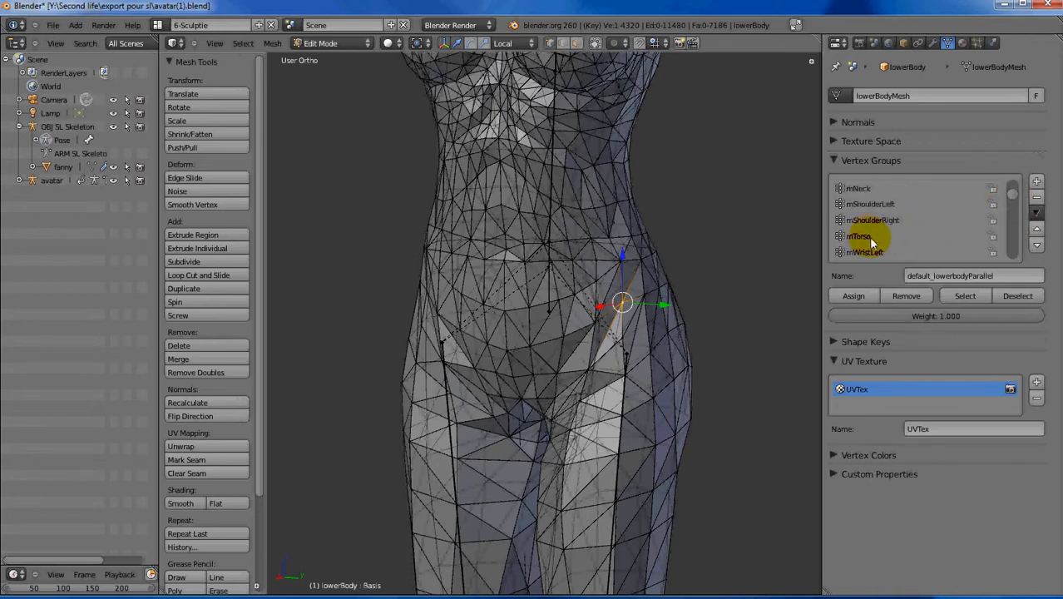
pyautogui.scroll(-5, 880, 239)
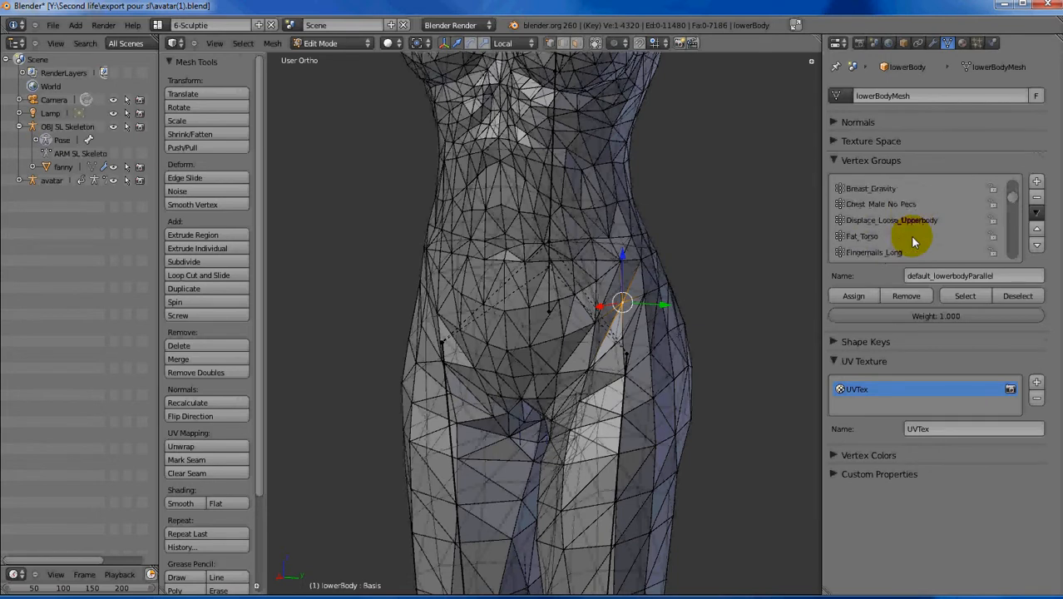
pyautogui.scroll(-1, 952, 238)
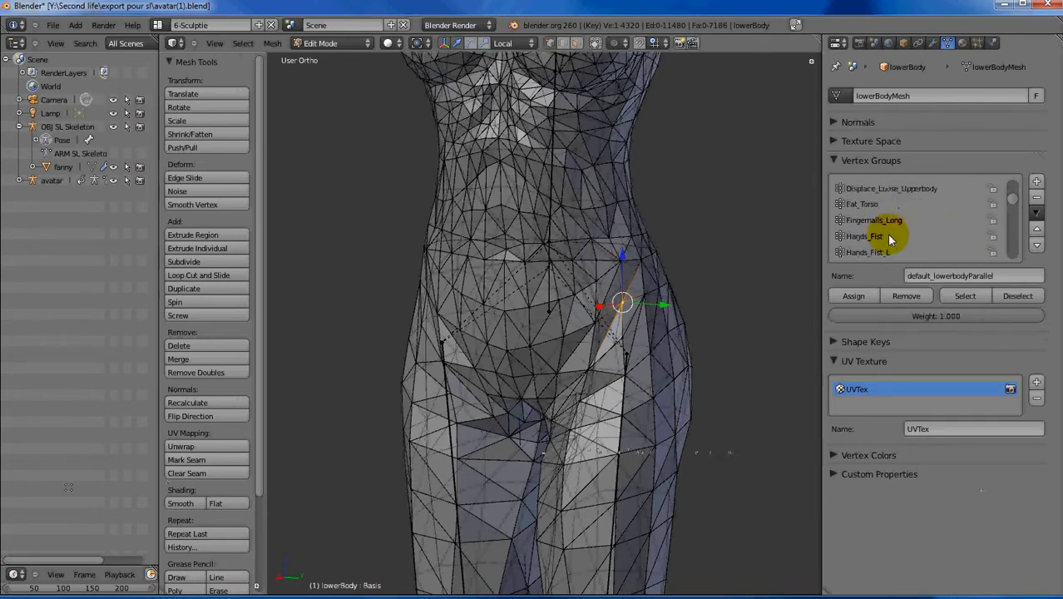
pyautogui.scroll(-12, 865, 236)
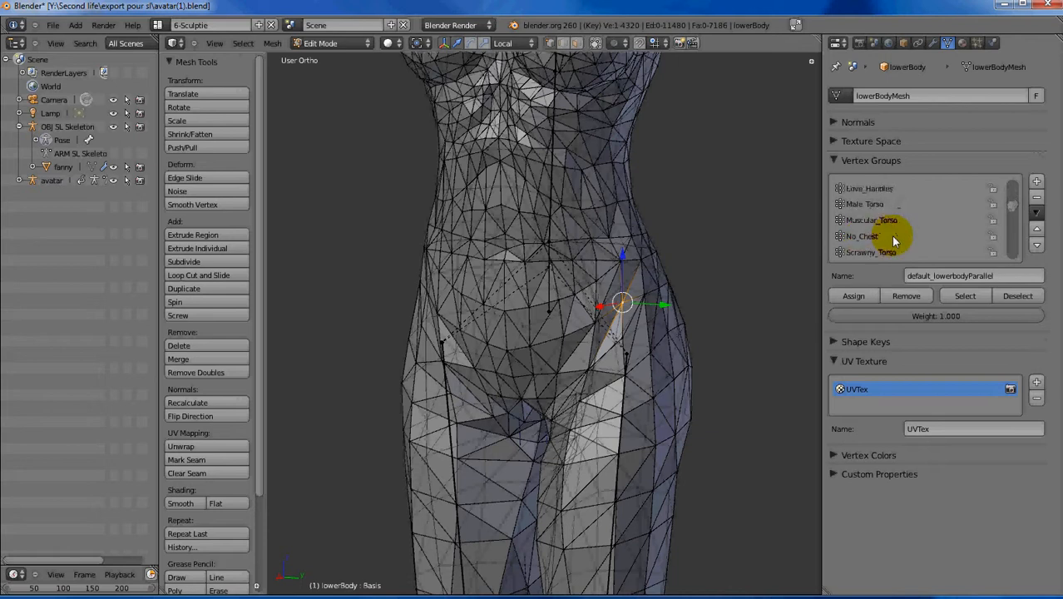
pyautogui.scroll(-6, 890, 233)
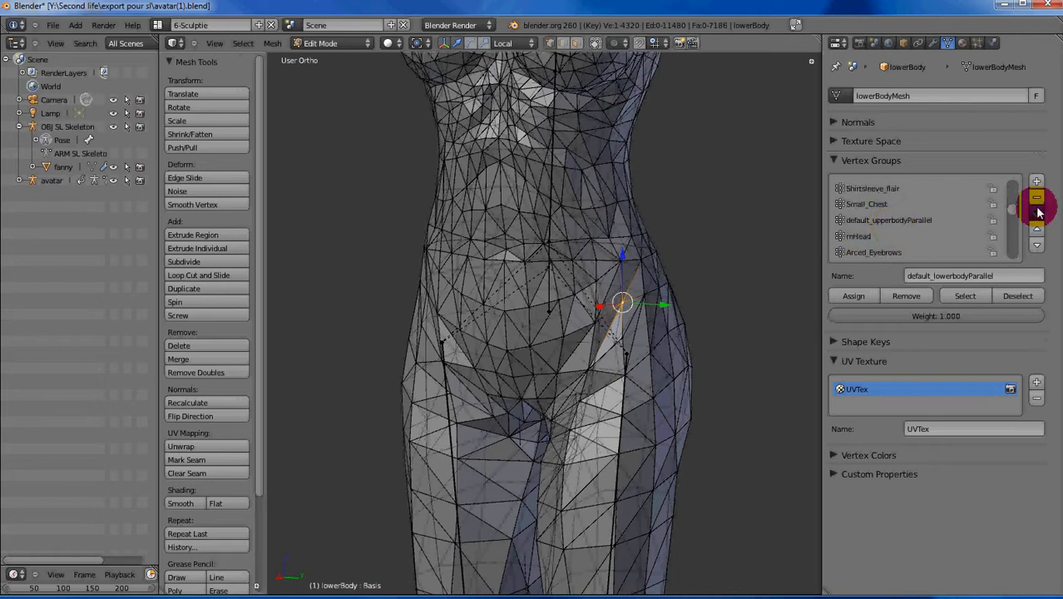
pyautogui.moveTo(1017, 216); pyautogui.dragTo(1015, 186)
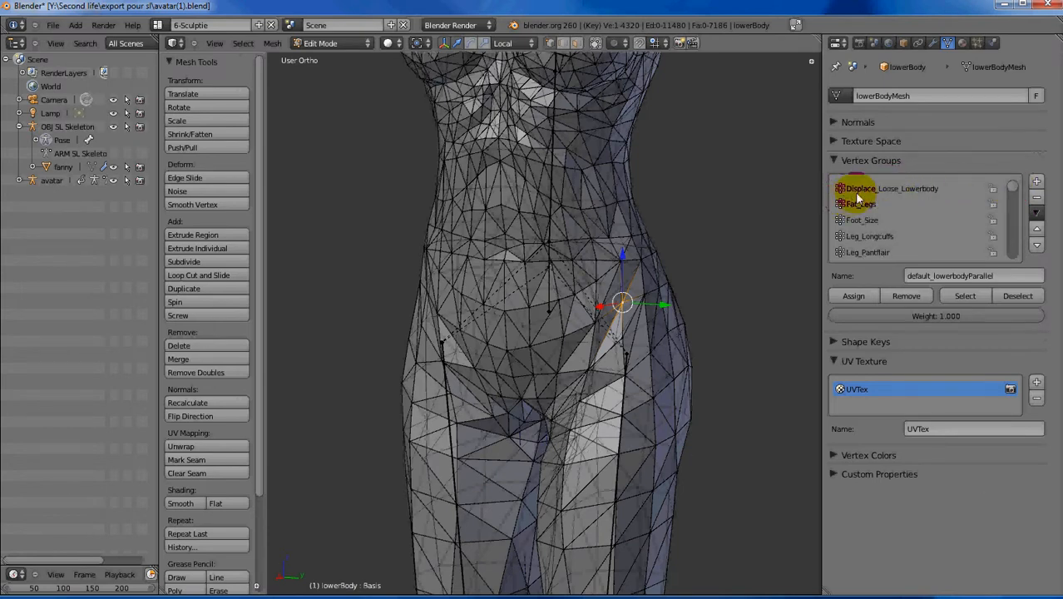
# - Return to Object Mode and select the mCollarRight vertex group
pyautogui.click(367, 43)
pyautogui.click(325, 57)
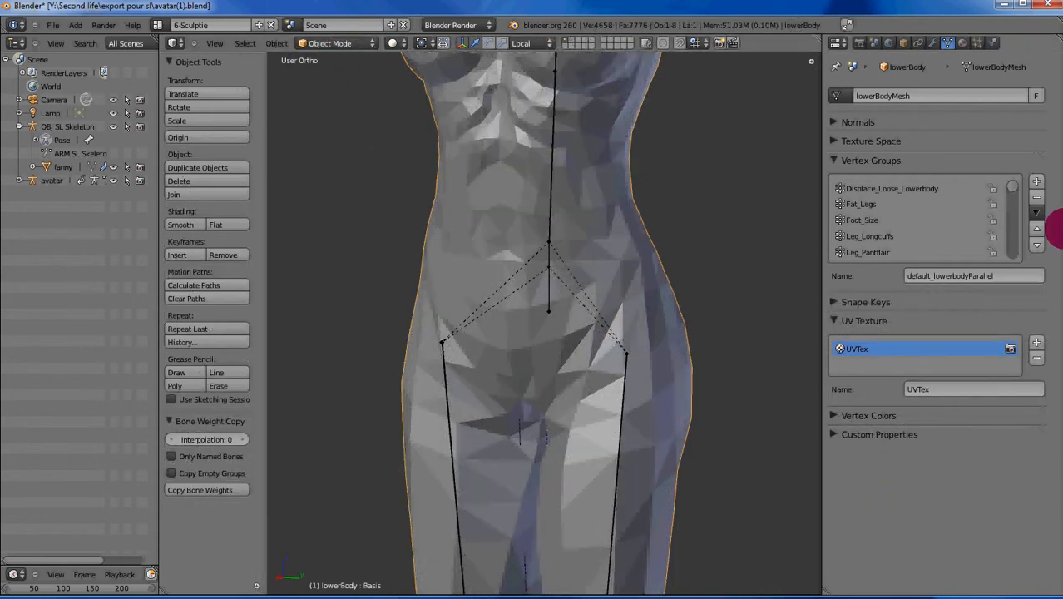
pyautogui.moveTo(1012, 190)
pyautogui.mouseDown()
pyautogui.moveTo(1016, 257)
pyautogui.moveTo(1014, 194)
pyautogui.moveTo(1014, 202)
pyautogui.mouseUp()
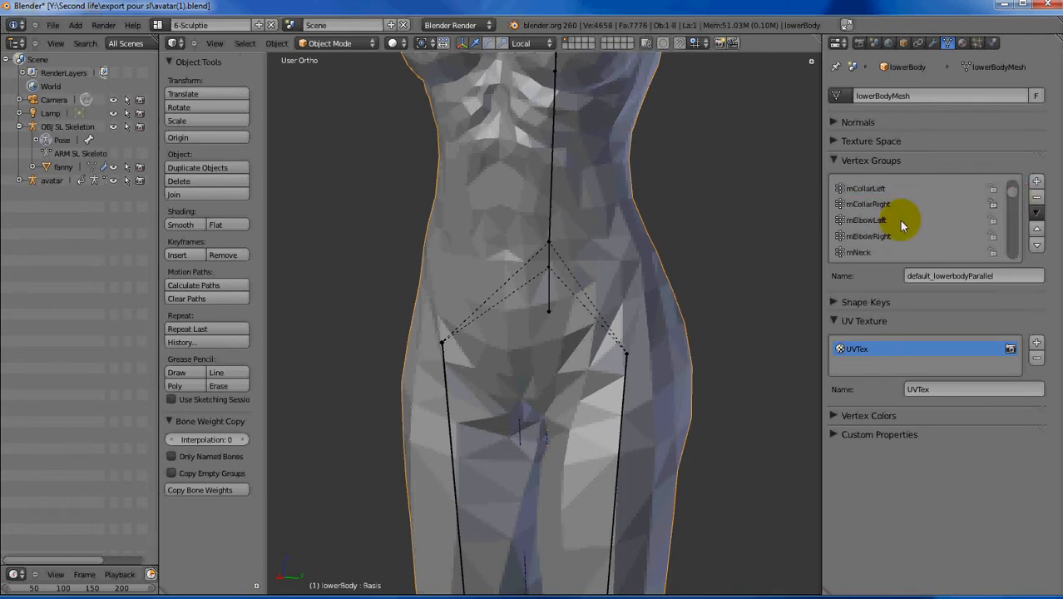
pyautogui.click(849, 204)
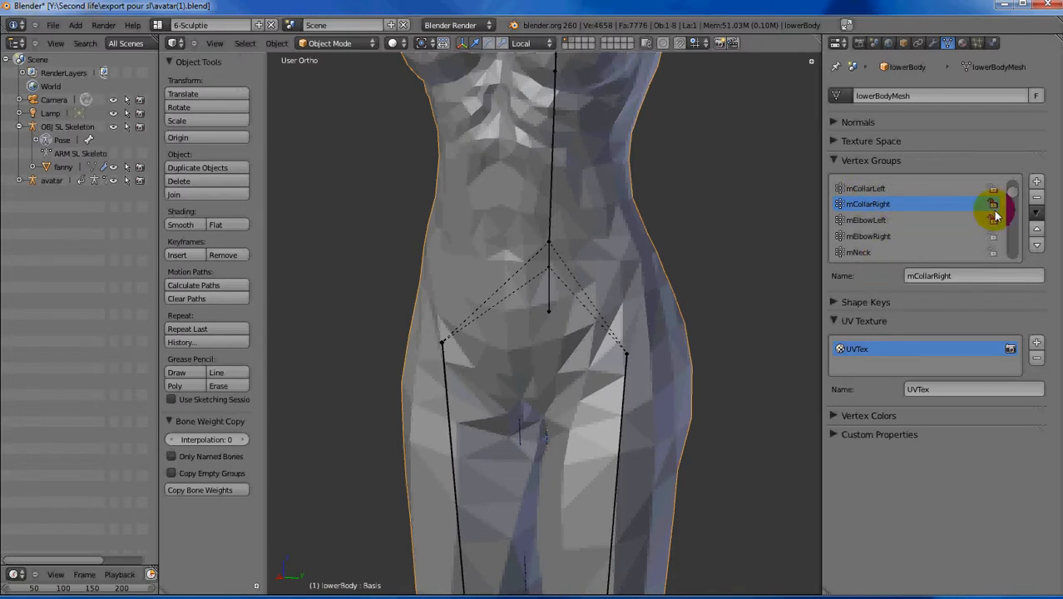
# - Delete the facial shape vertex groups from the end of the list, from Worried_Eyebrows back through Arced_Eyebrows, stopping at mHead
pyautogui.moveTo(1012, 192); pyautogui.dragTo(1006, 268)
pyautogui.click(887, 252)
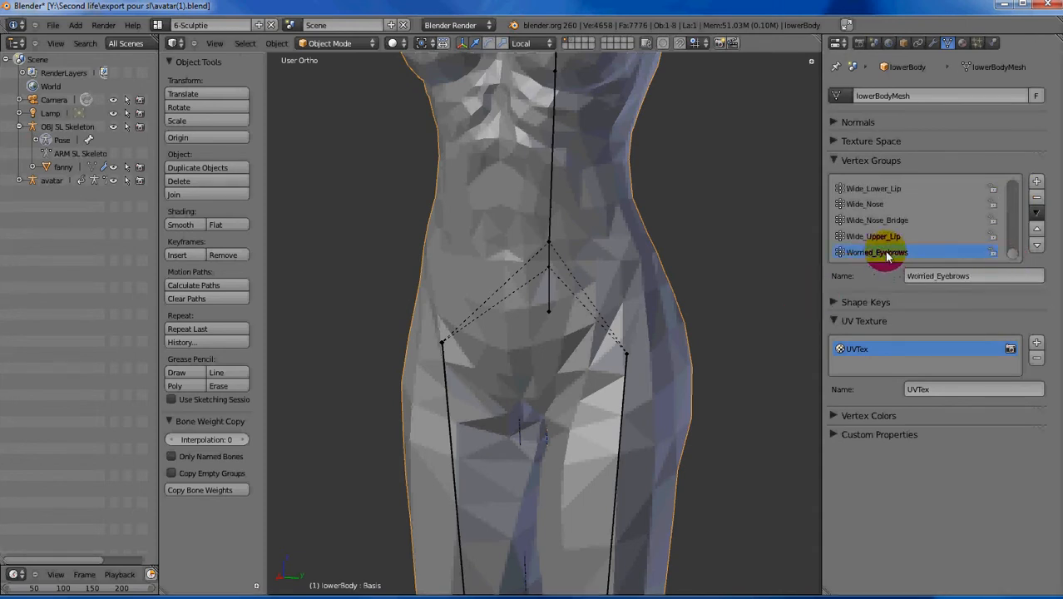
pyautogui.click(1037, 197)
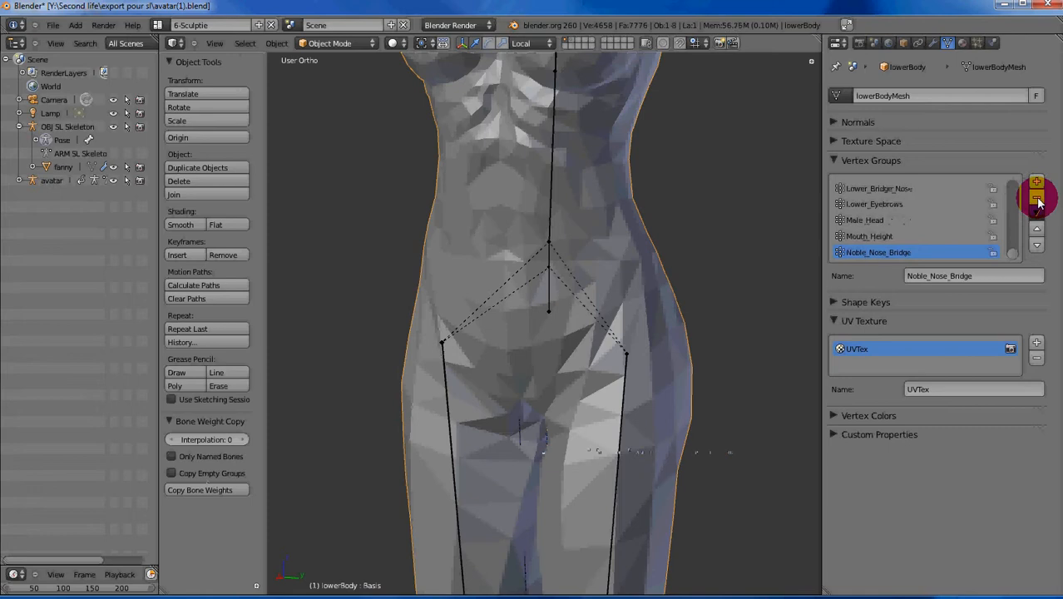
pyautogui.click(1038, 200)
pyautogui.click(1037, 200)
pyautogui.click(1037, 200)
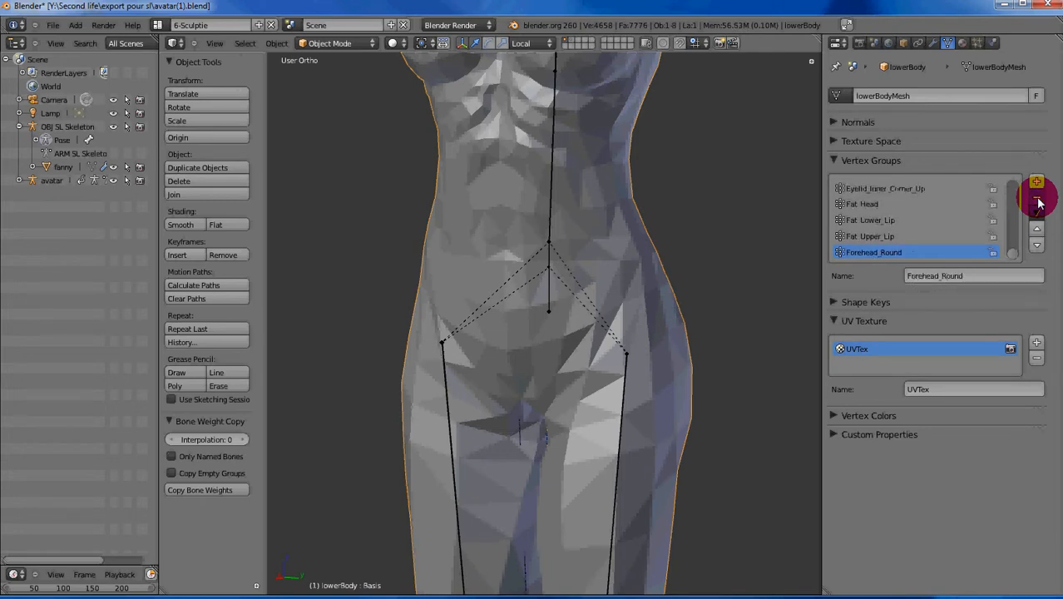
pyautogui.click(1037, 201)
pyautogui.click(1038, 200)
pyautogui.click(1038, 200)
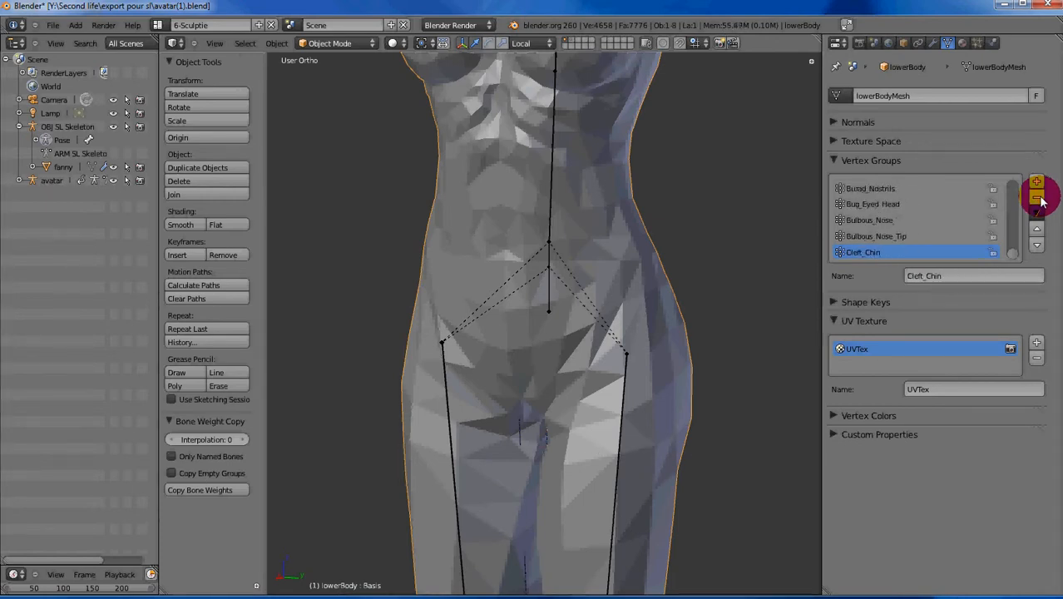
pyautogui.click(1036, 198)
pyautogui.click(1037, 198)
pyautogui.click(1037, 198)
pyautogui.click(1037, 198)
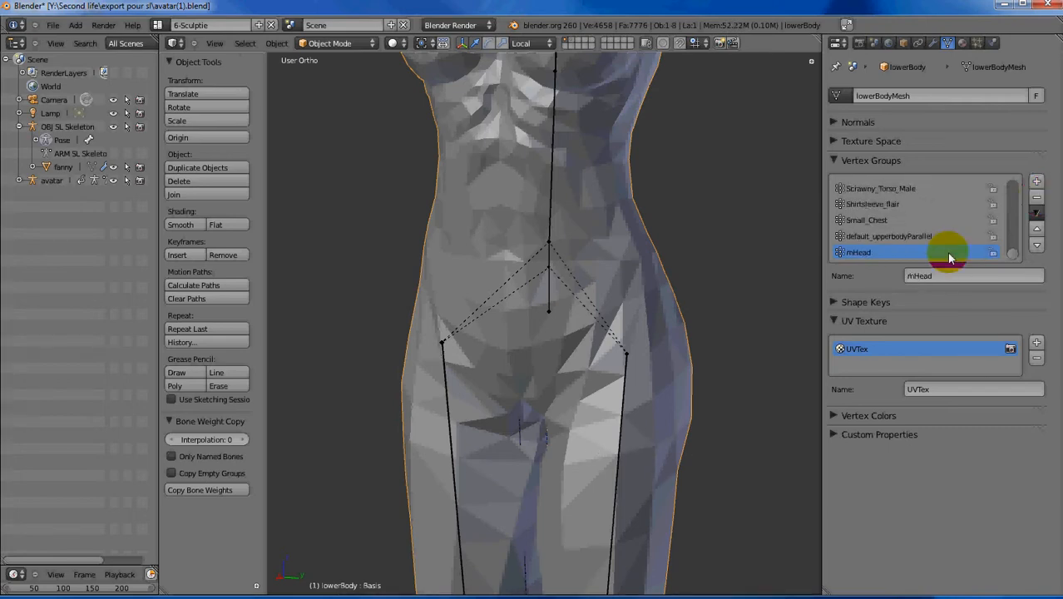
# - Delete the upper-body shape vertex groups from default_upperbodyParallel backward through the list, stopping at mWristRight
pyautogui.click(868, 237)
pyautogui.click(1037, 200)
pyautogui.click(1037, 199)
pyautogui.click(1036, 199)
pyautogui.click(1037, 200)
pyautogui.click(1037, 200)
pyautogui.click(1036, 200)
pyautogui.click(1037, 200)
pyautogui.click(1036, 200)
pyautogui.click(1036, 199)
pyautogui.click(1037, 200)
pyautogui.click(1037, 200)
pyautogui.click(1036, 200)
pyautogui.click(1037, 199)
pyautogui.click(1036, 199)
pyautogui.click(1036, 200)
pyautogui.click(1037, 200)
pyautogui.click(1037, 200)
pyautogui.click(1036, 200)
pyautogui.click(1037, 199)
pyautogui.click(1037, 200)
pyautogui.click(1037, 199)
pyautogui.click(1037, 200)
pyautogui.click(1037, 200)
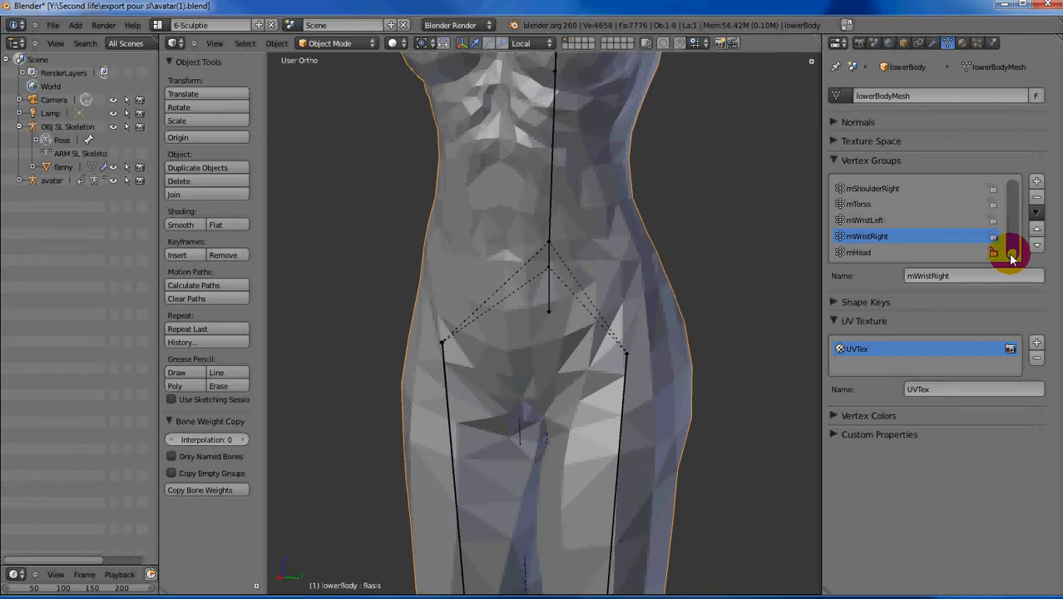
# - Delete the default_lowerbodyParallel, Small_Butt and all shoe shape vertex groups, working backward through Shoe_Heel_Height
pyautogui.scroll(5, 1012, 249)
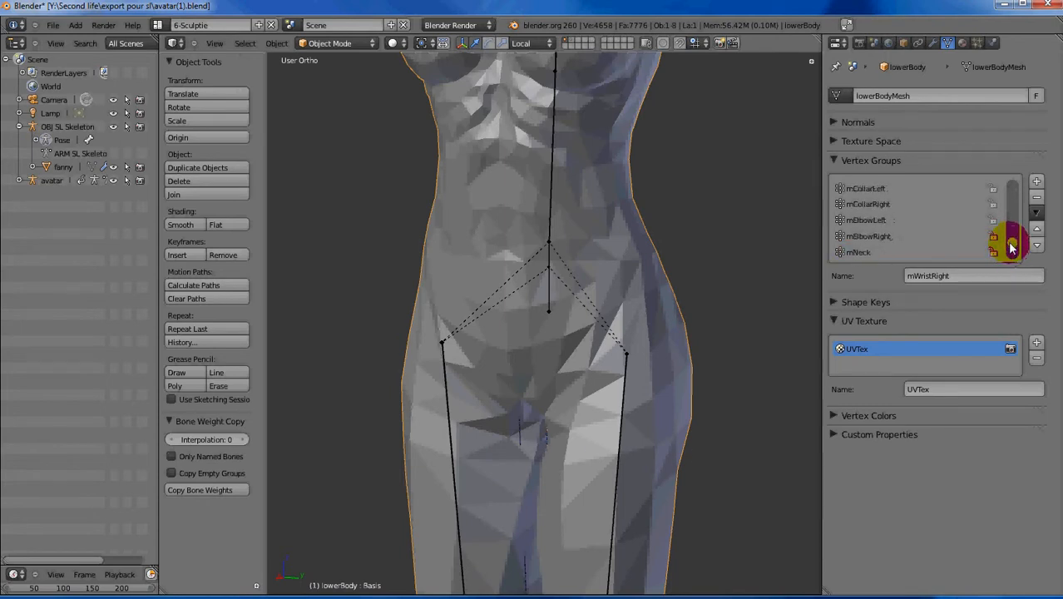
pyautogui.scroll(2, 1012, 241)
pyautogui.click(901, 221)
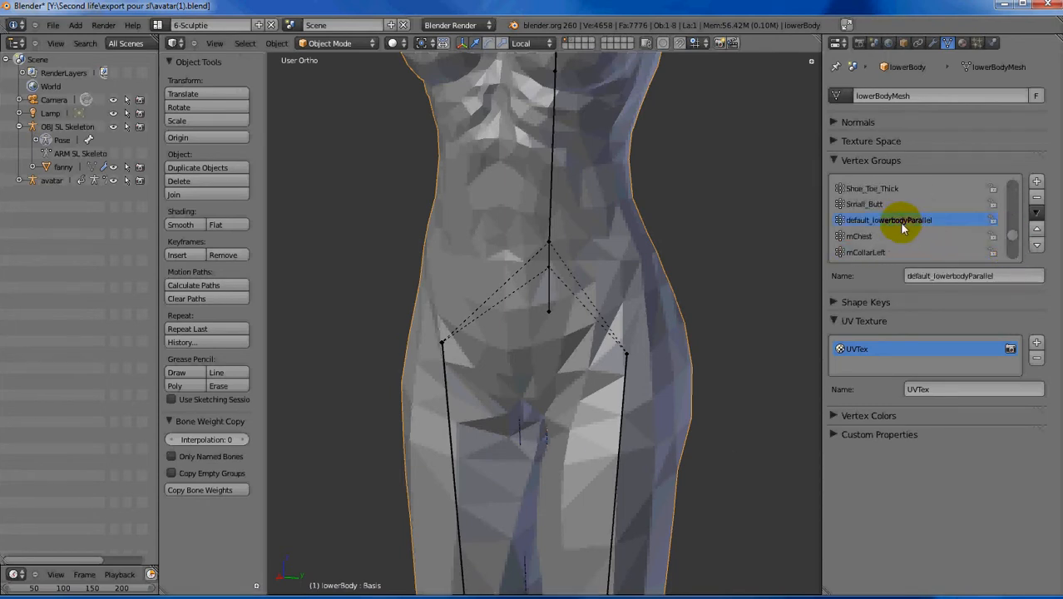
pyautogui.click(1037, 198)
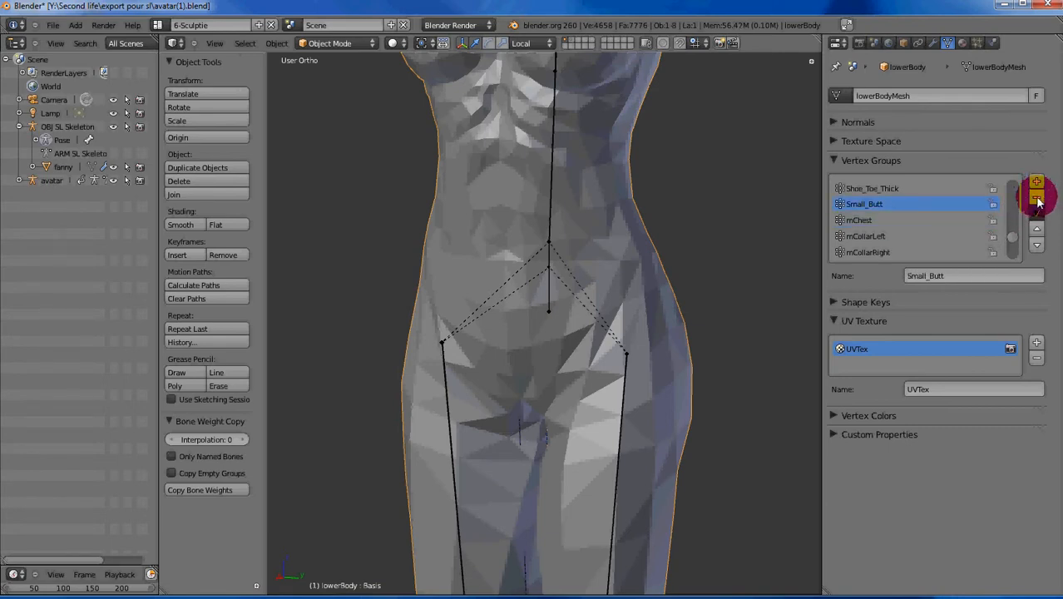
pyautogui.click(1037, 198)
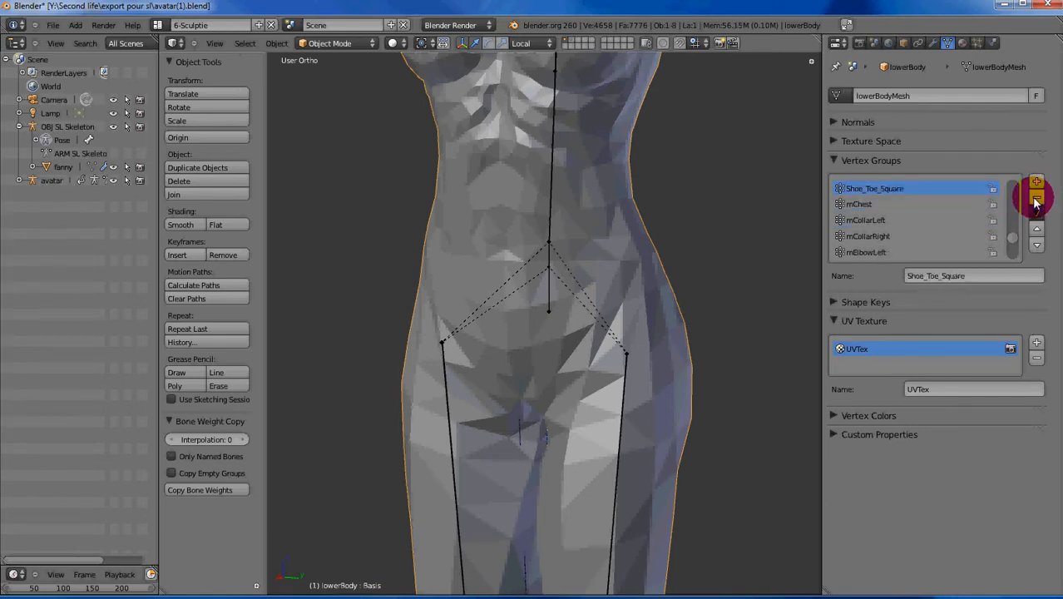
pyautogui.click(1037, 198)
pyautogui.scroll(3, 1014, 239)
pyautogui.scroll(1, 1013, 239)
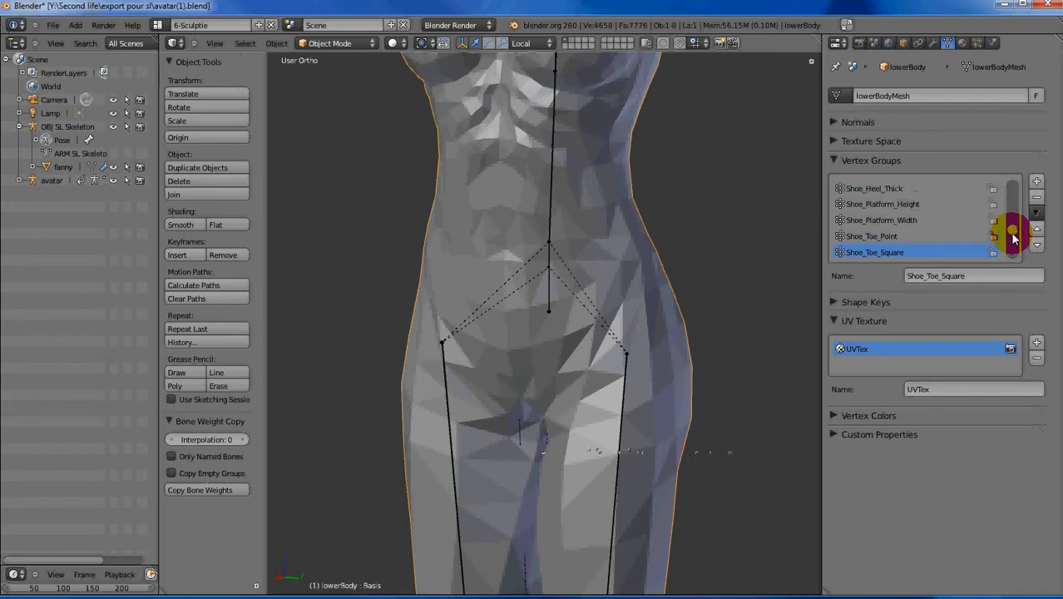
pyautogui.click(1036, 198)
pyautogui.click(1037, 198)
pyautogui.click(1037, 198)
pyautogui.click(1036, 198)
pyautogui.scroll(4, 1015, 233)
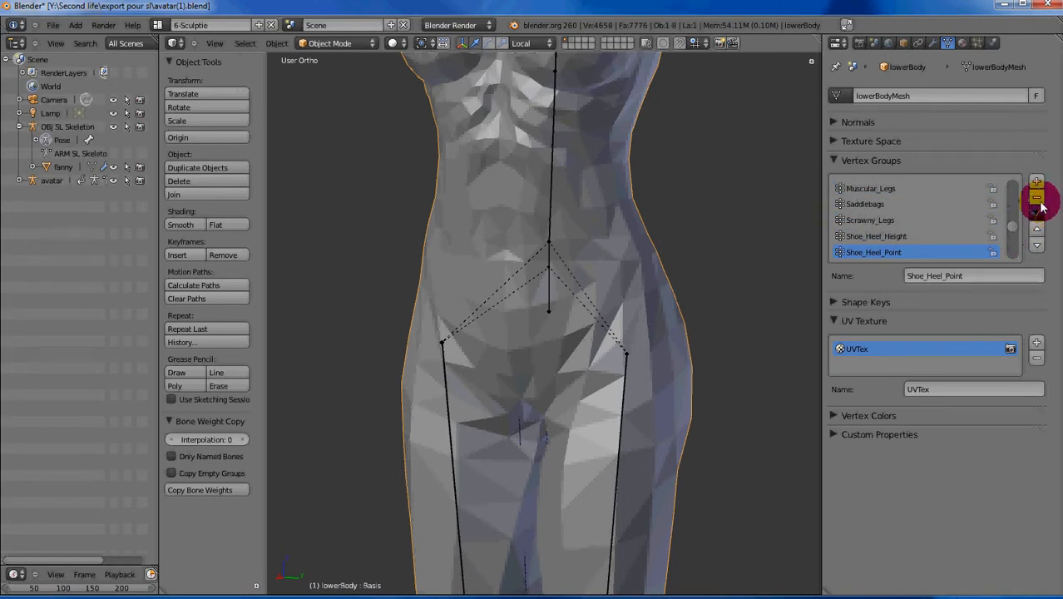
pyautogui.click(1036, 200)
pyautogui.click(1037, 199)
# - Delete the remaining lower-body shape vertex groups from Scrawny_Legs backward, including Leg_Pantflair, stopping at mPelvis
pyautogui.click(1036, 199)
pyautogui.click(1037, 200)
pyautogui.click(1037, 200)
pyautogui.click(1036, 200)
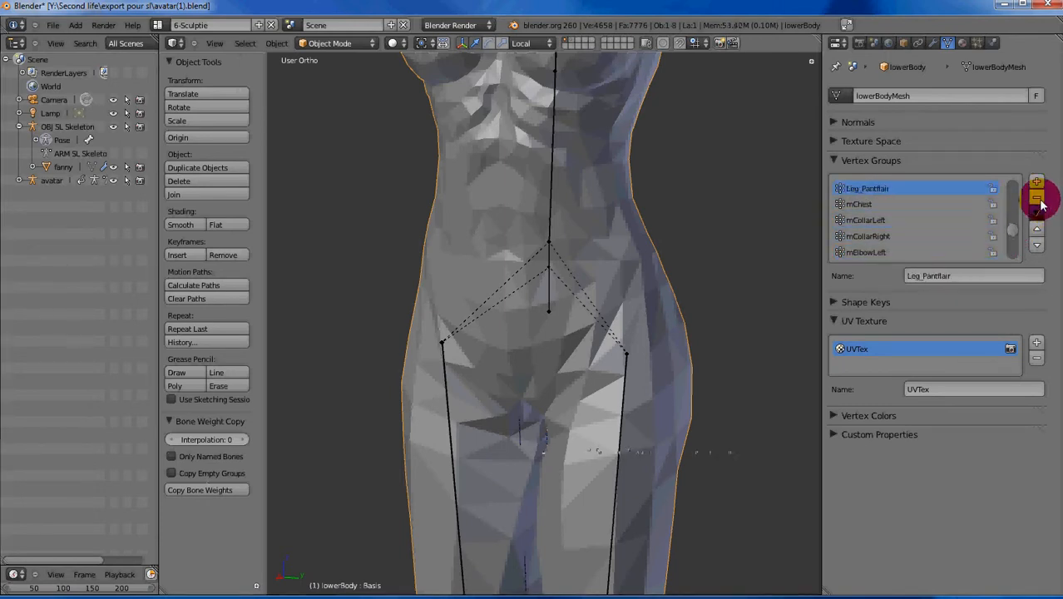
pyautogui.click(1037, 200)
pyautogui.click(1037, 200)
pyautogui.click(1037, 200)
pyautogui.click(1037, 199)
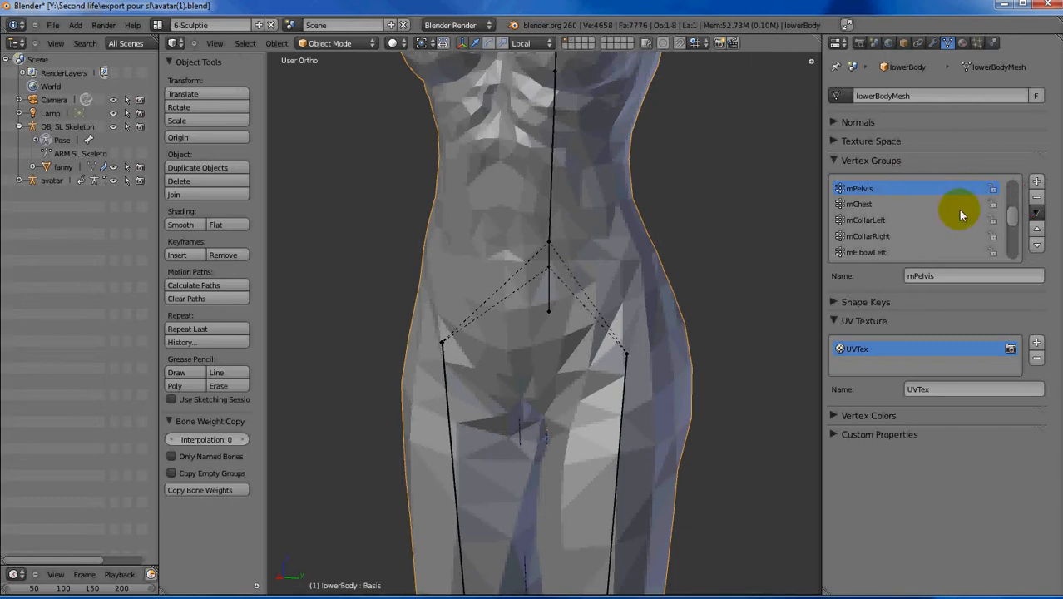
# - Delete the mPelvis vertex group and undo that deletion
pyautogui.scroll(1, 1014, 221)
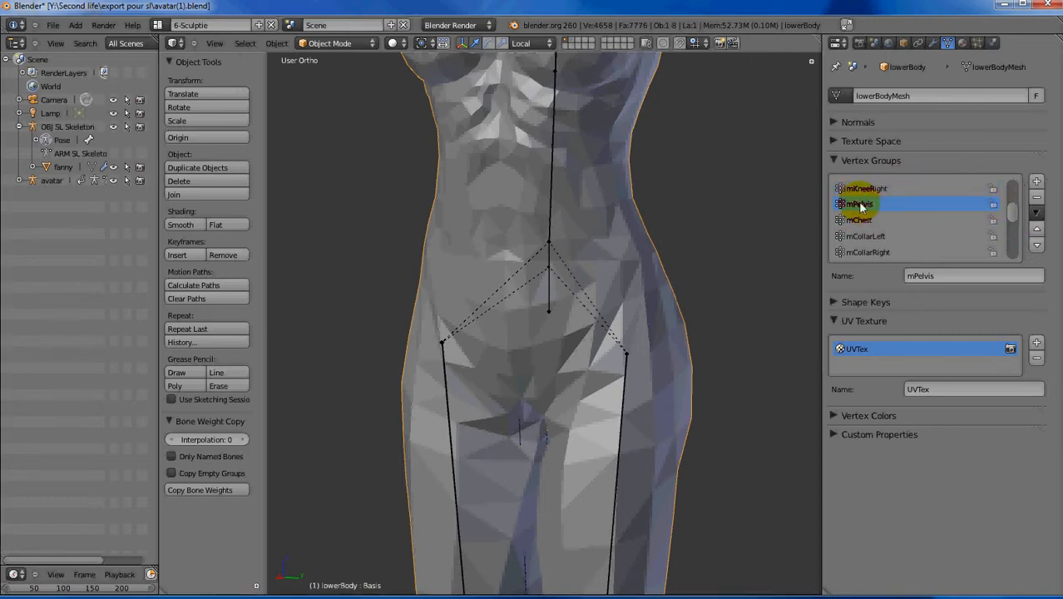
pyautogui.click(1036, 199)
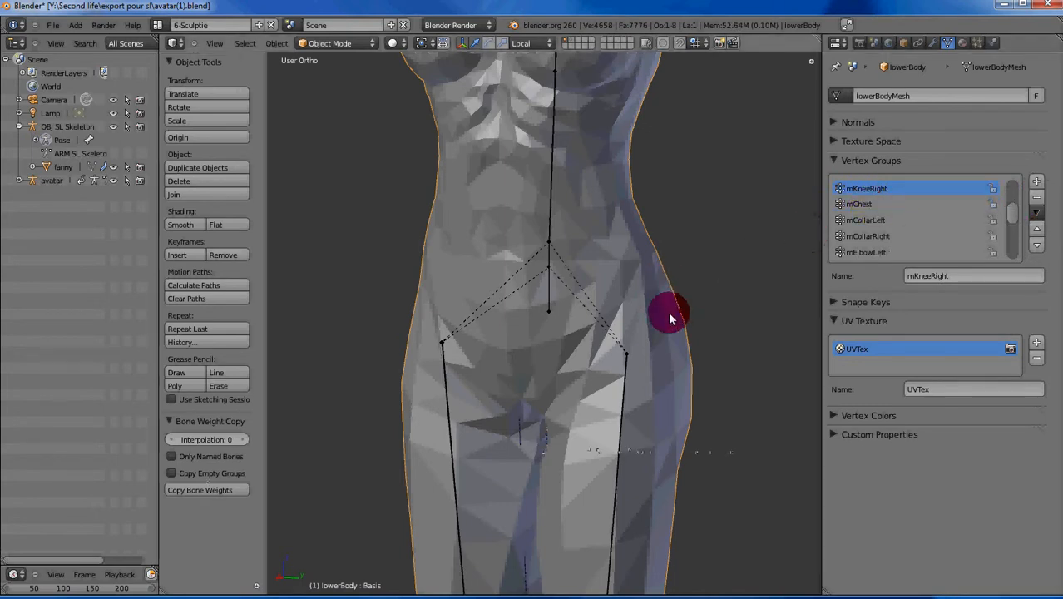
pyautogui.hotkey('ctrl', 'z')
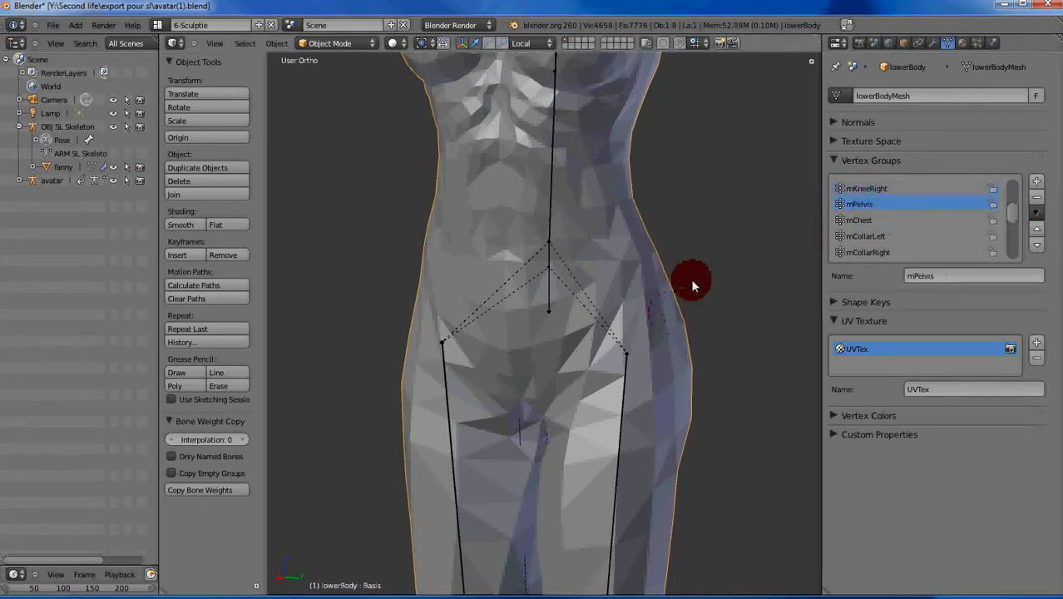
# - Select the mKneeRight vertex group and review the bone groups at the start of the list
pyautogui.click(863, 190)
pyautogui.moveTo(1015, 220); pyautogui.dragTo(1015, 194)
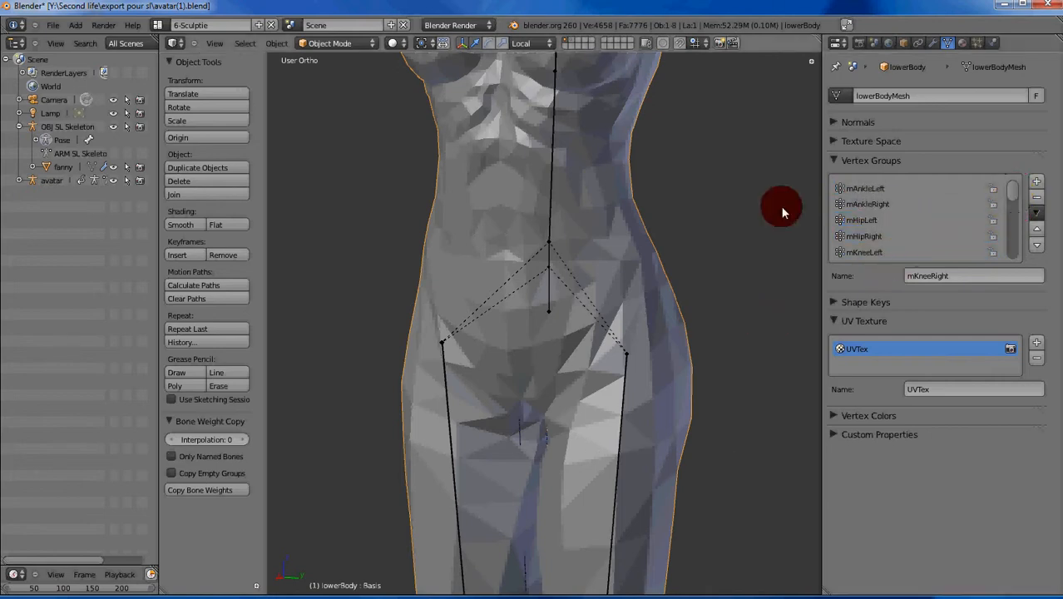